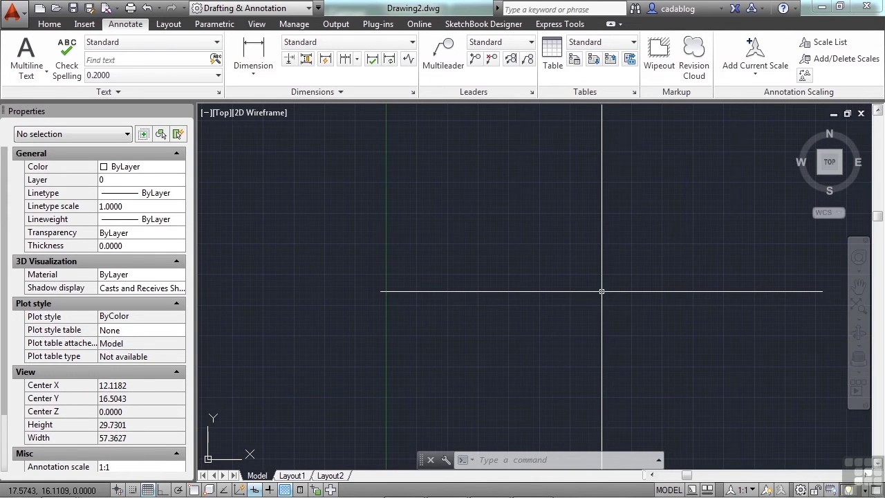
- Run OPEN to bring up the Select File dialog with annotation.dwg from folder 10
key("Return")
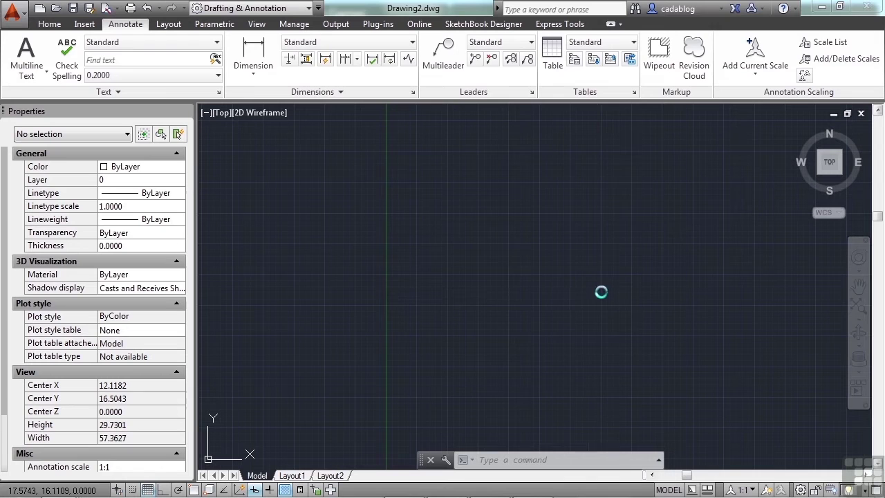
- Open annotation.dwg, look at the NOTES and DIMENSION layouts, then return to BLANK
left_click(391, 148)
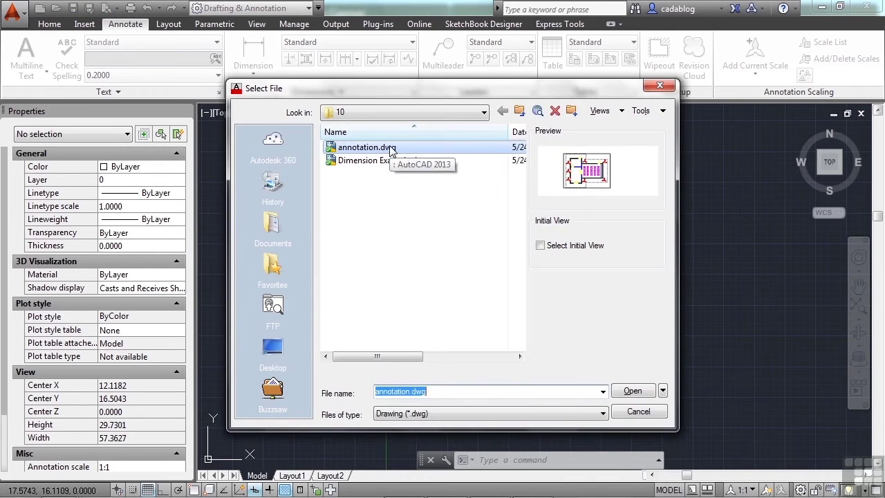
left_click(631, 392)
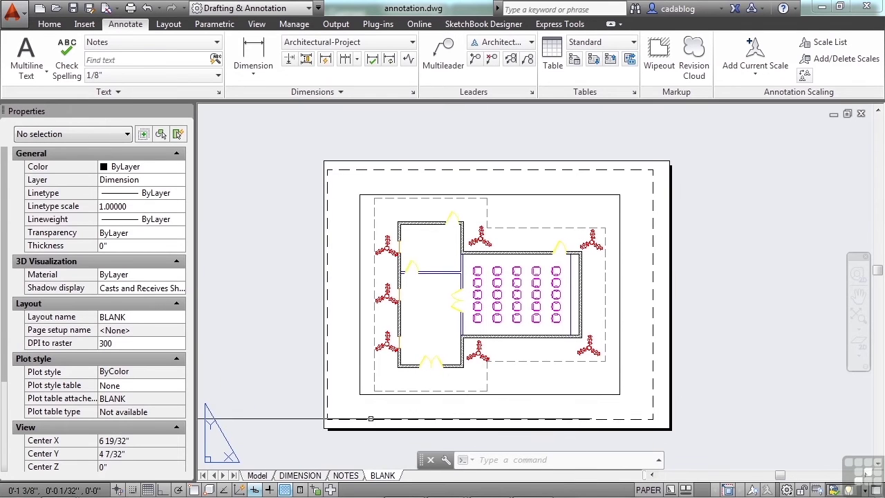
left_click(348, 476)
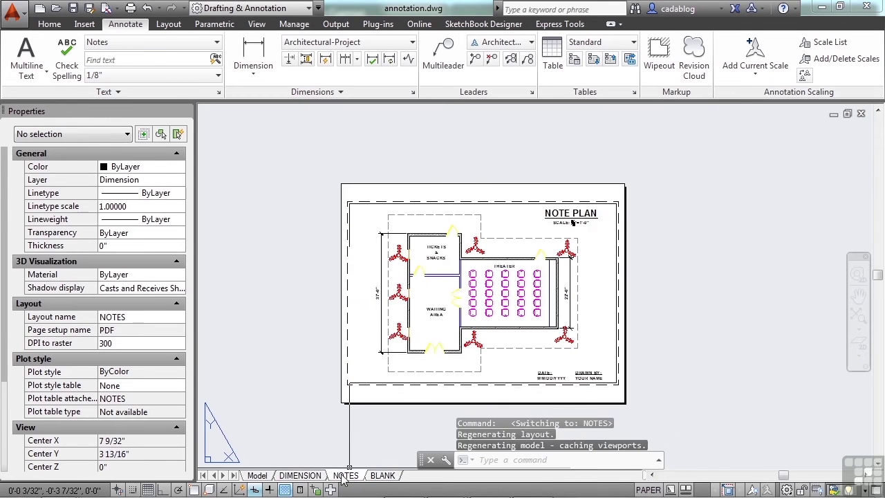
left_click(317, 476)
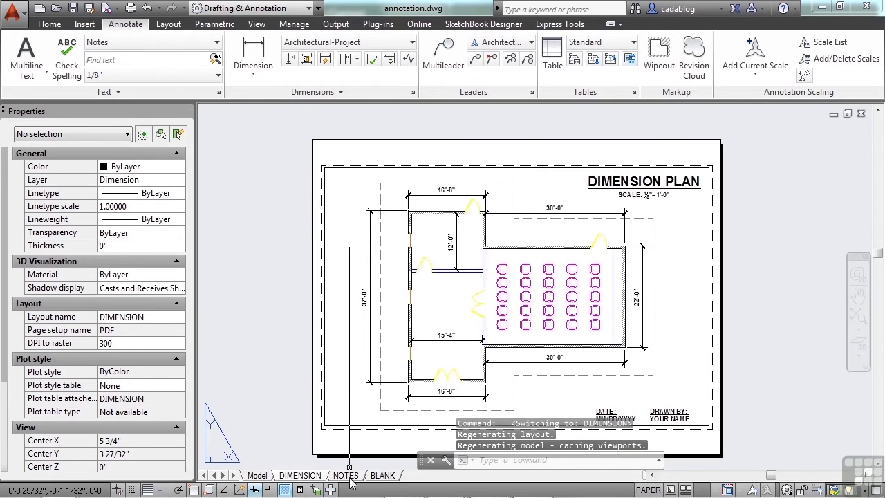
left_click(385, 476)
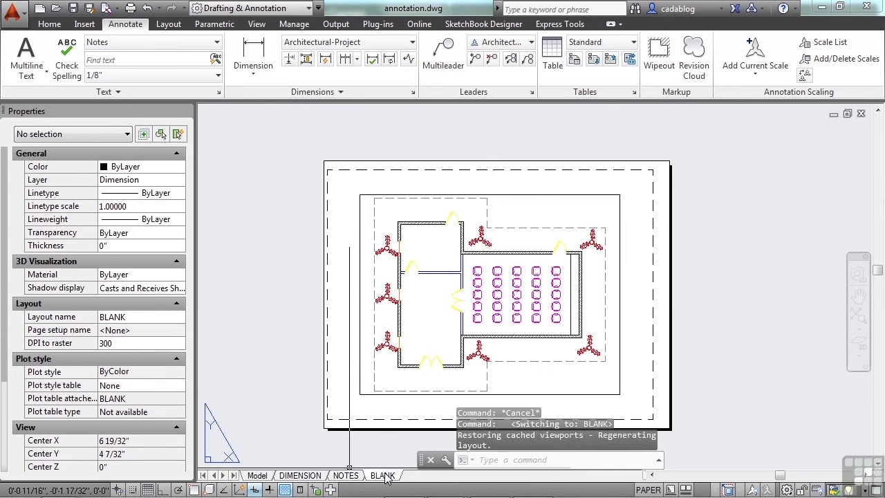
scroll(475, 309, "up", 4)
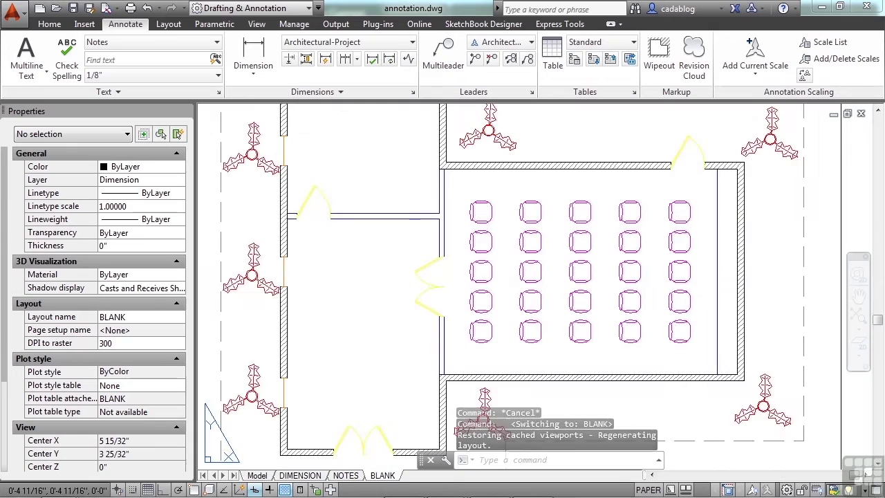
scroll(460, 238, "up", 3)
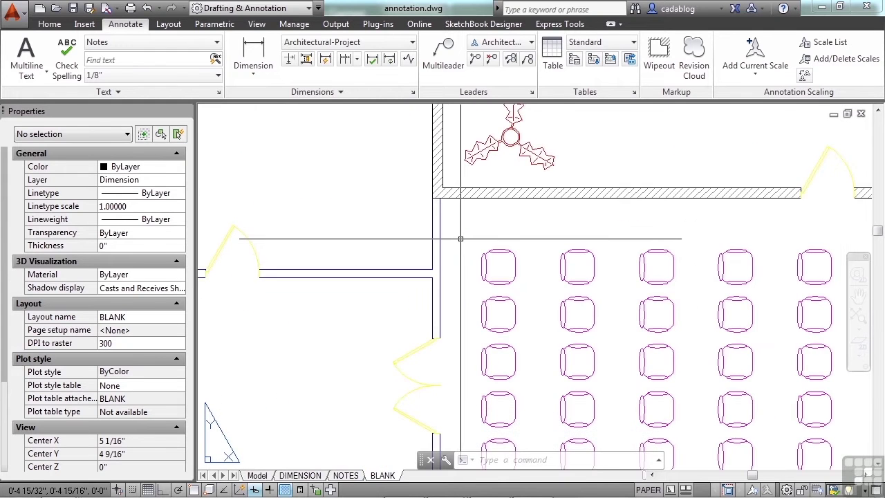
scroll(460, 239, "down", 2)
middle_click_drag(500, 256, 484, 212)
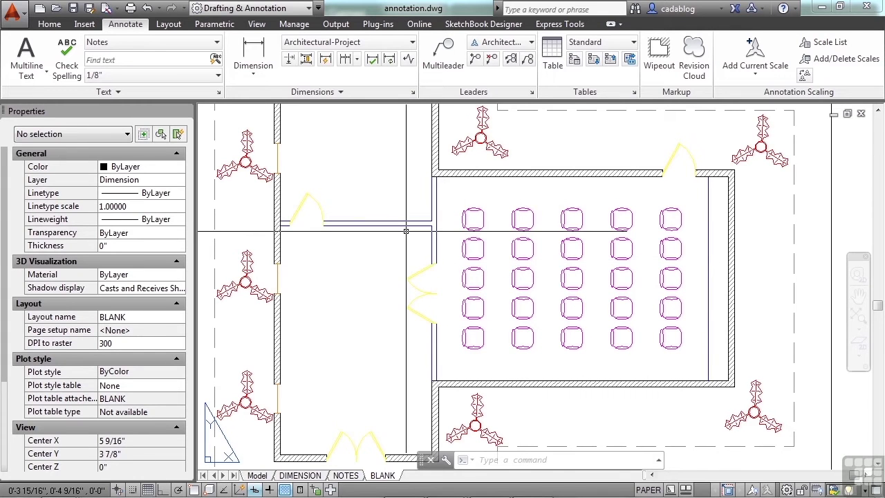
scroll(408, 232, "up", 2)
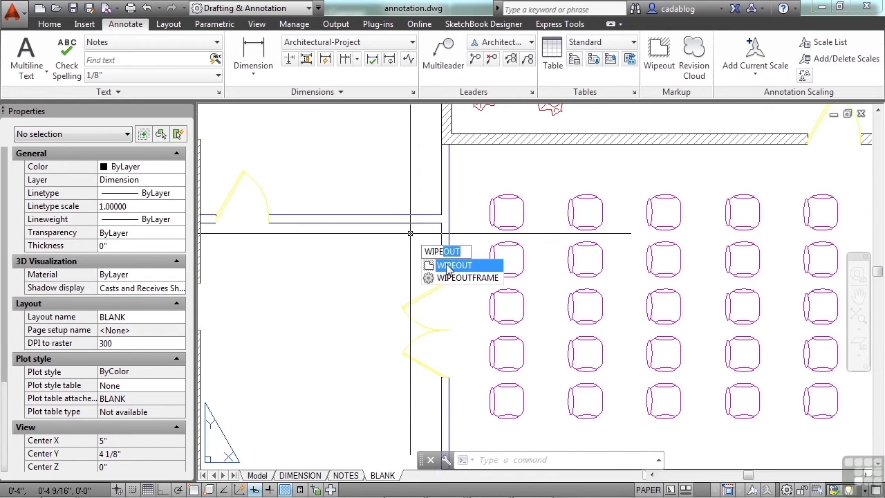
- Draw a four-corner wipeout over the wall lines and upper-left chairs, then select it to inspect
left_click(452, 266)
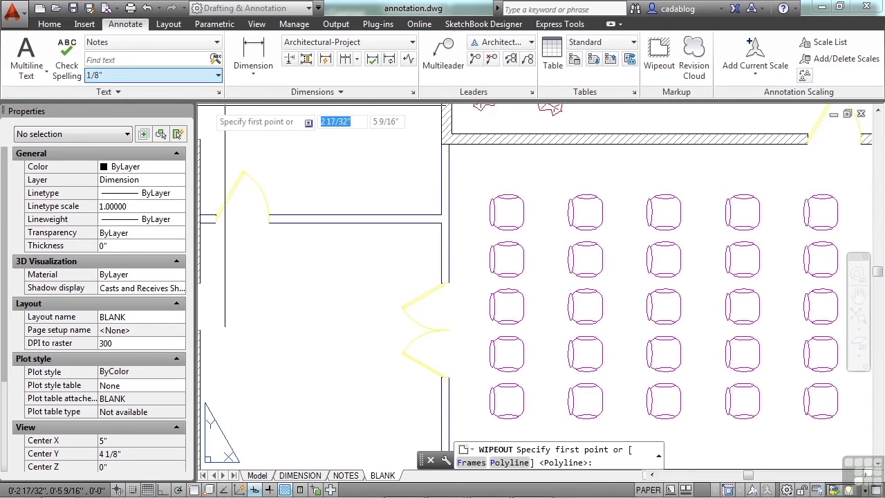
left_click(659, 59)
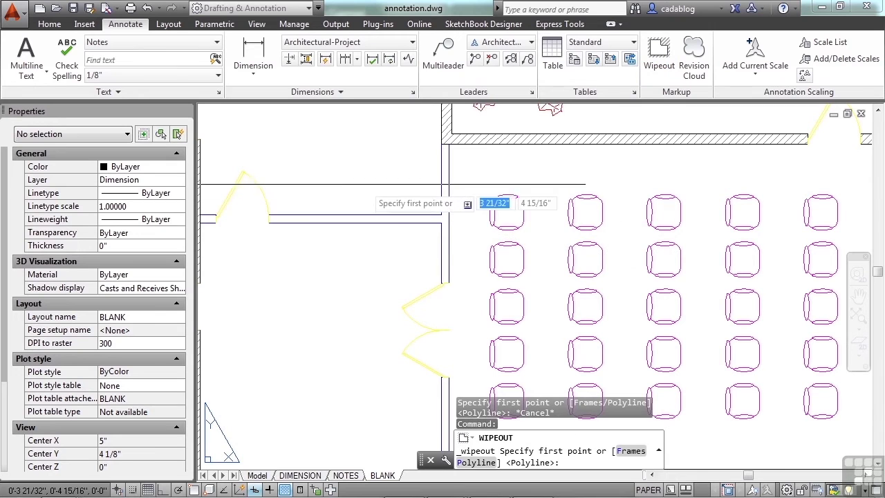
left_click(359, 179)
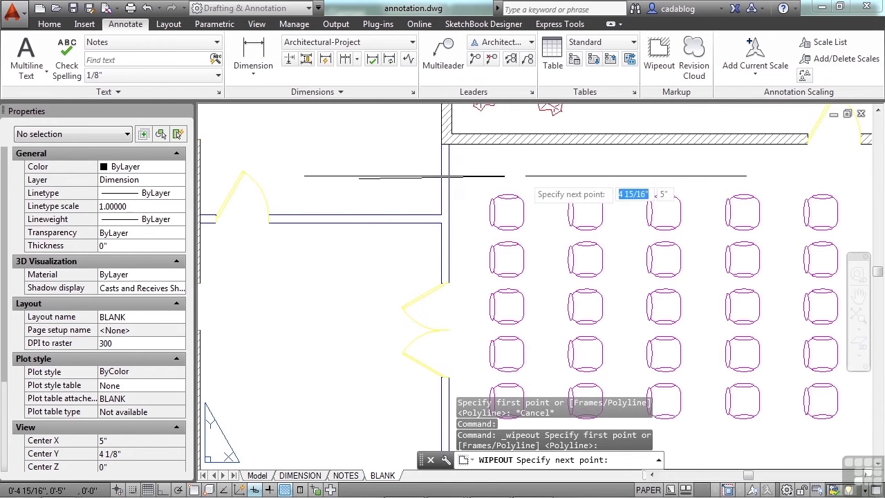
left_click(540, 175)
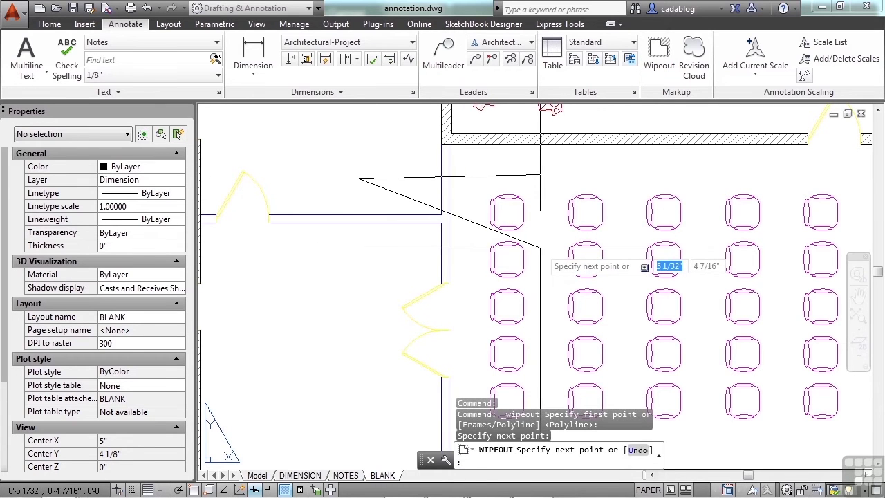
left_click(540, 247)
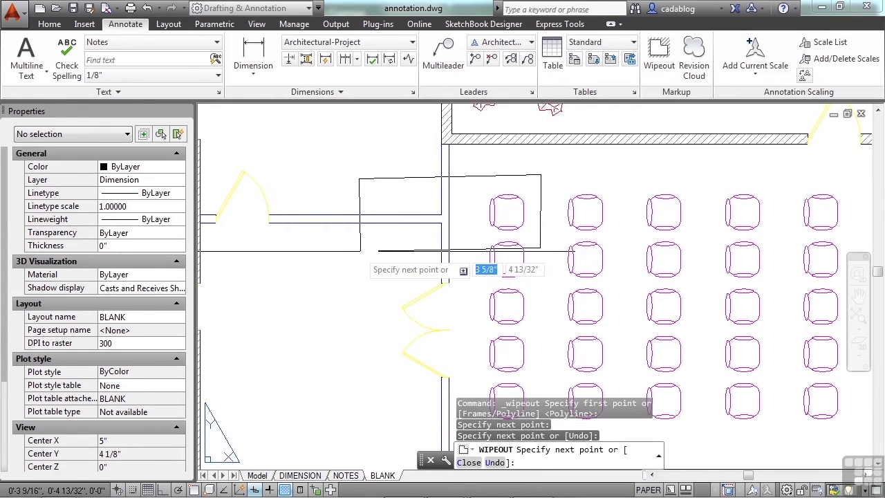
left_click(359, 250)
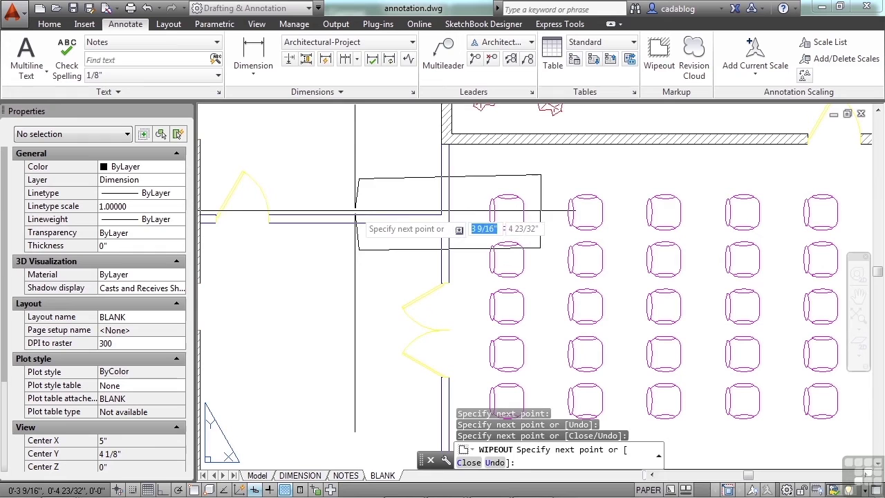
key("Return")
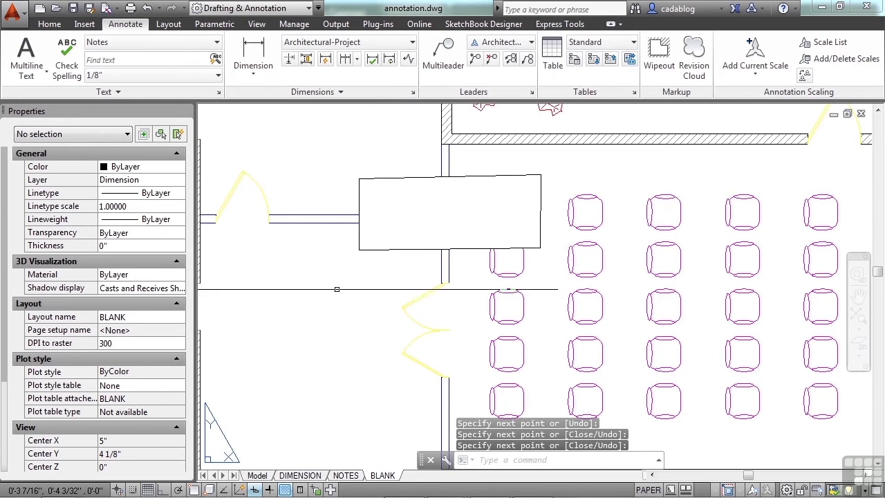
left_click(425, 246)
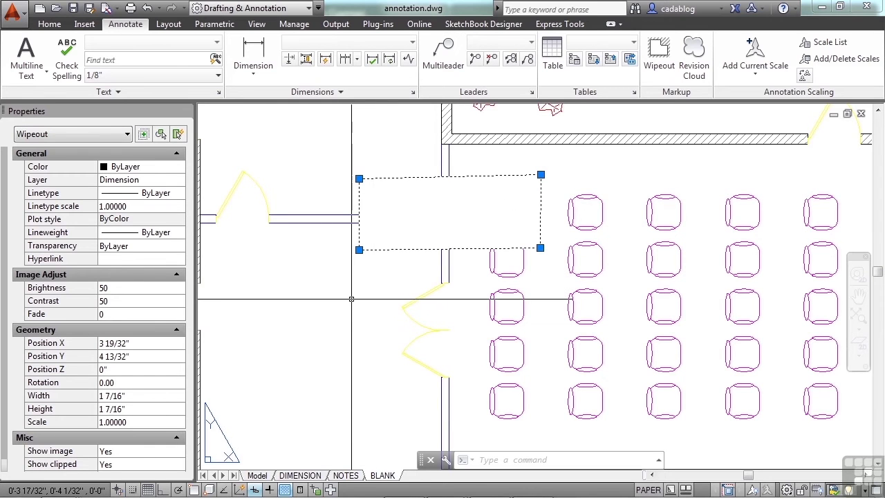
key("Escape")
- Write the MText note 'this is text' in a small box inside the wipeout
type("mt")
key("Return")
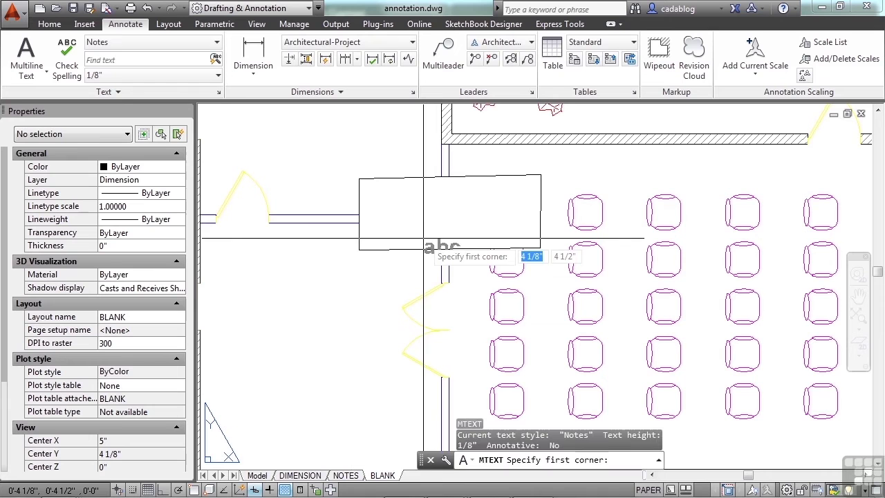
left_click(392, 201)
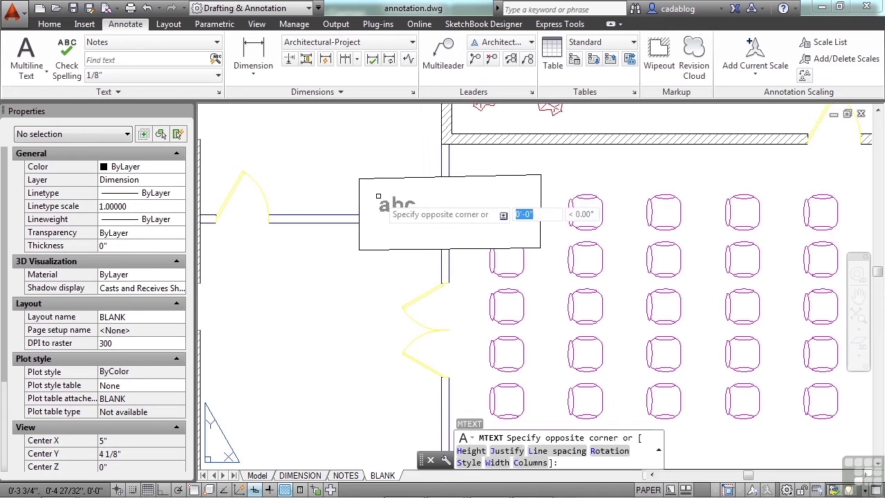
left_click(443, 223)
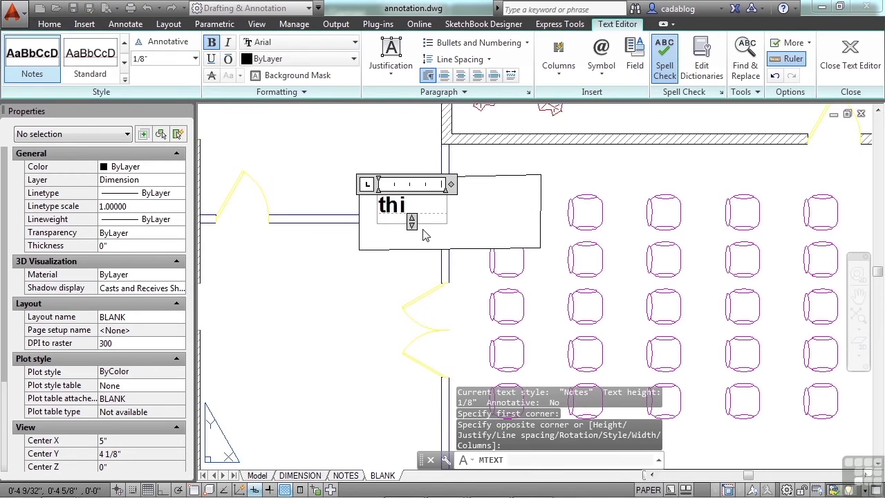
type("this is text")
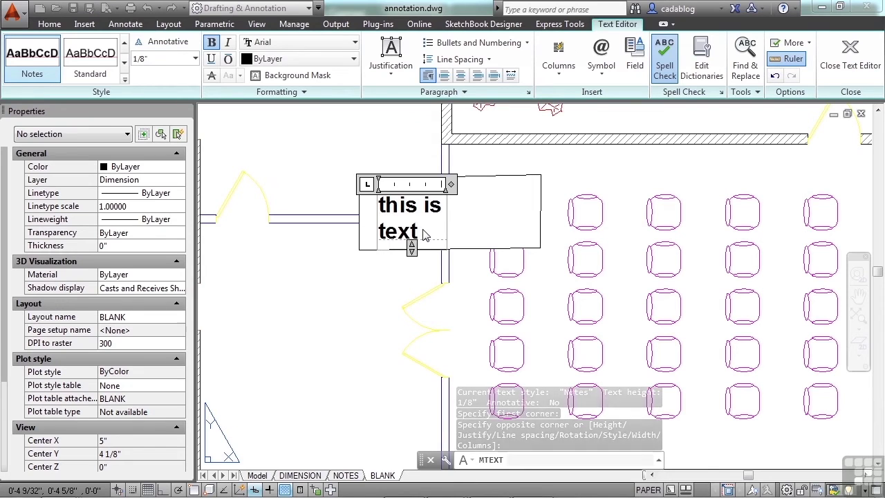
left_click(368, 283)
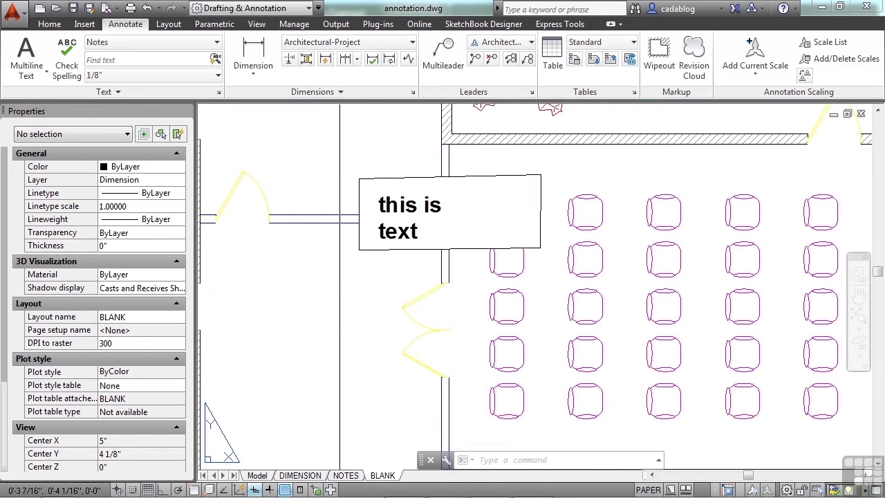
- Draw a seven-point closed polyline outline around the central block of chairs
key("Return")
scroll(304, 239, "down", 3)
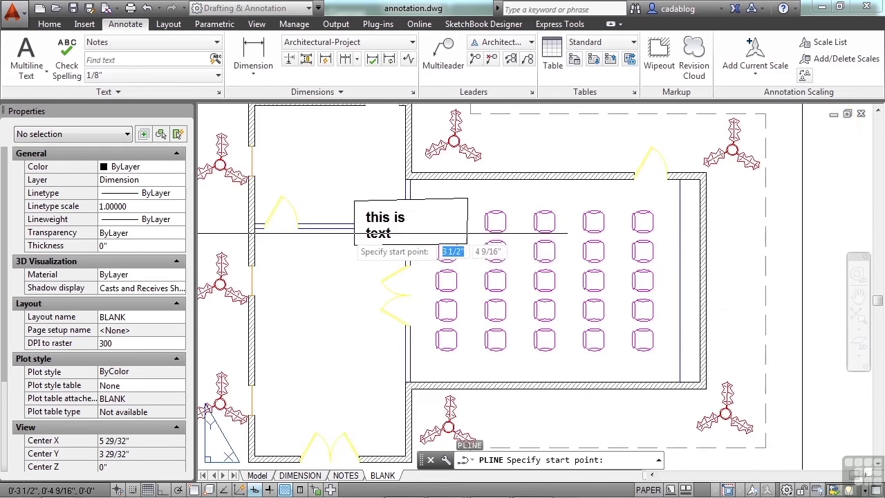
scroll(484, 263, "up", 3)
left_click(520, 242)
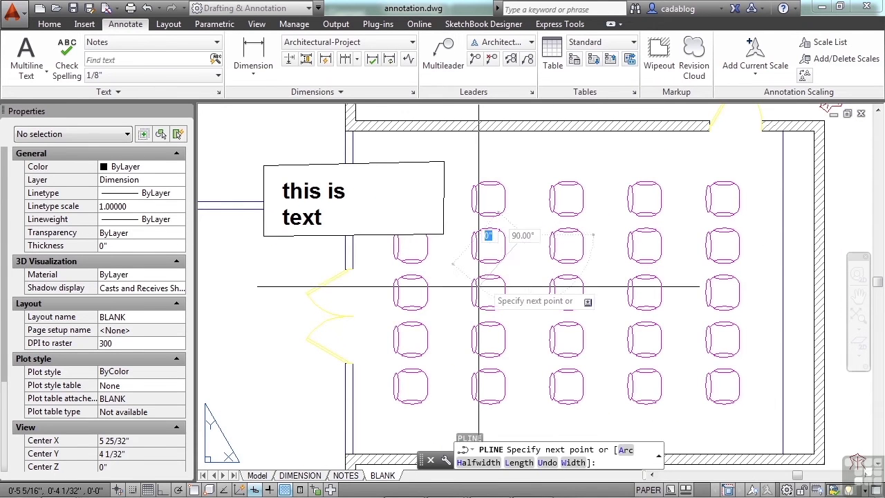
left_click(535, 274)
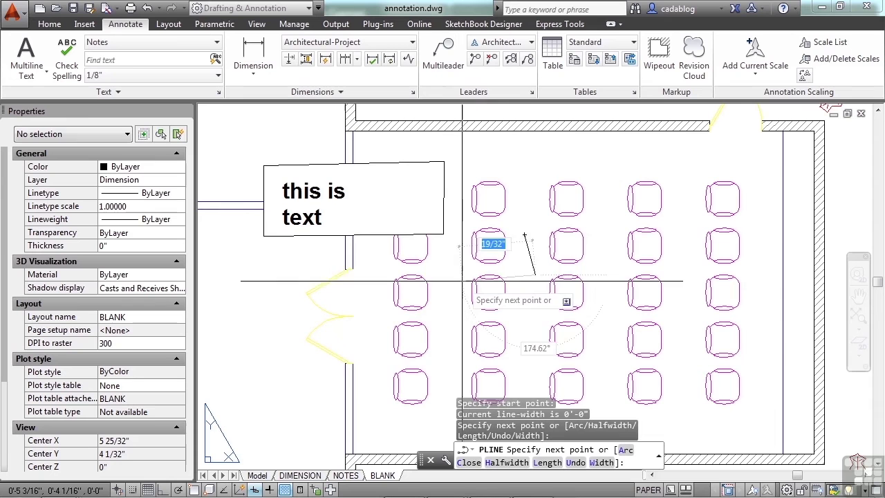
left_click(460, 370)
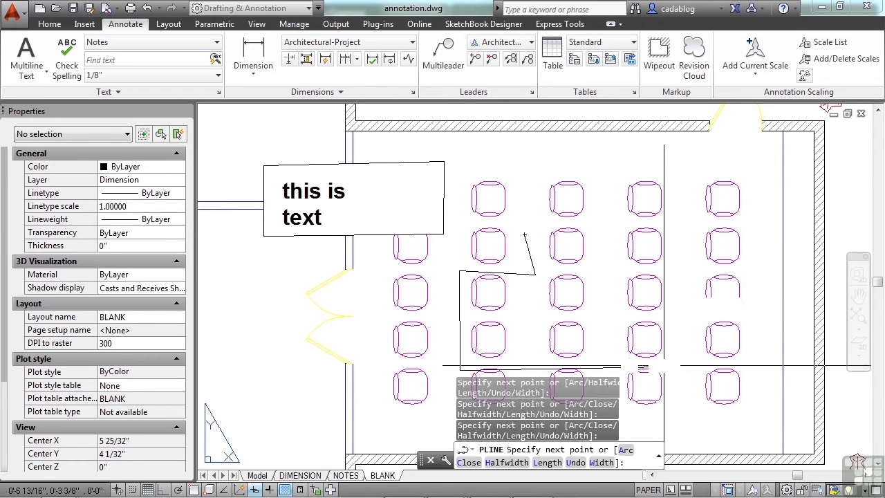
left_click(664, 368)
left_click(665, 265)
left_click(600, 265)
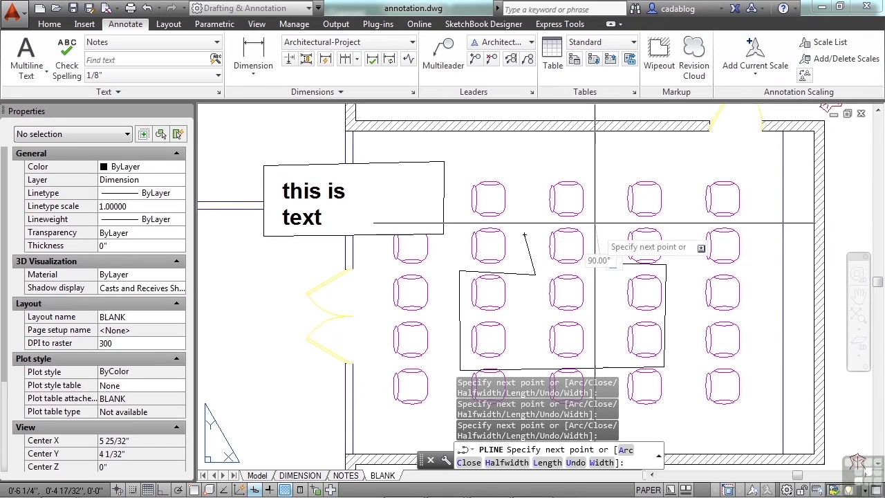
left_click(594, 222)
type("c")
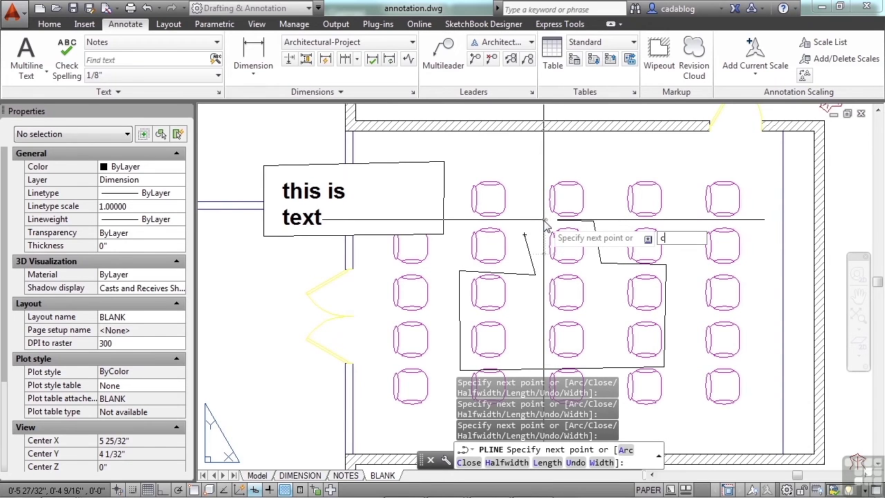
type("l")
key("Return")
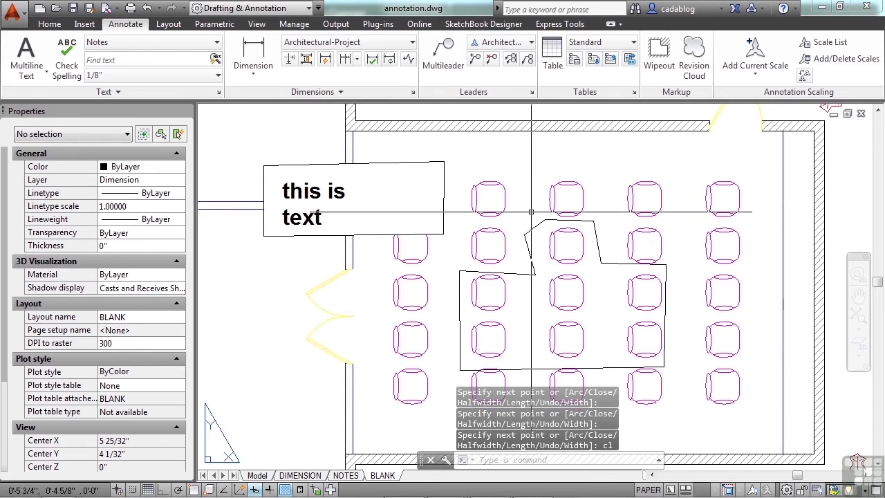
- Convert the closed polyline into a wipeout over the central chairs, erasing the original outline
left_click(660, 61)
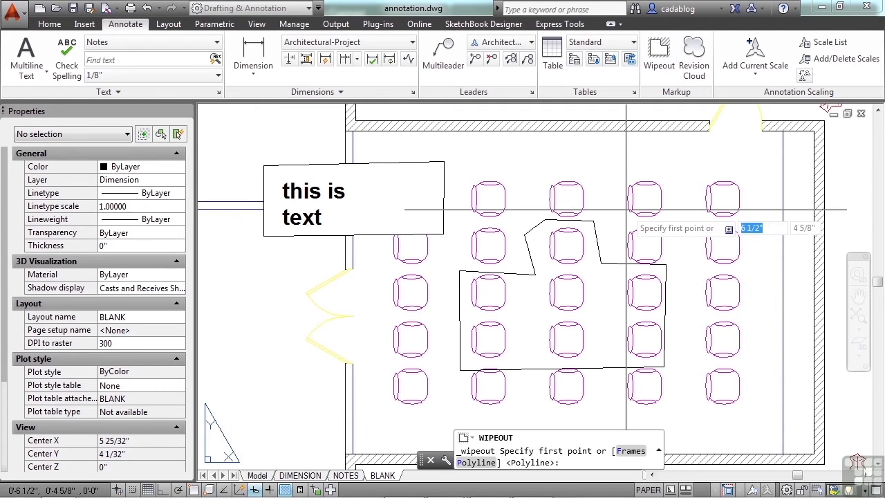
left_click(476, 462)
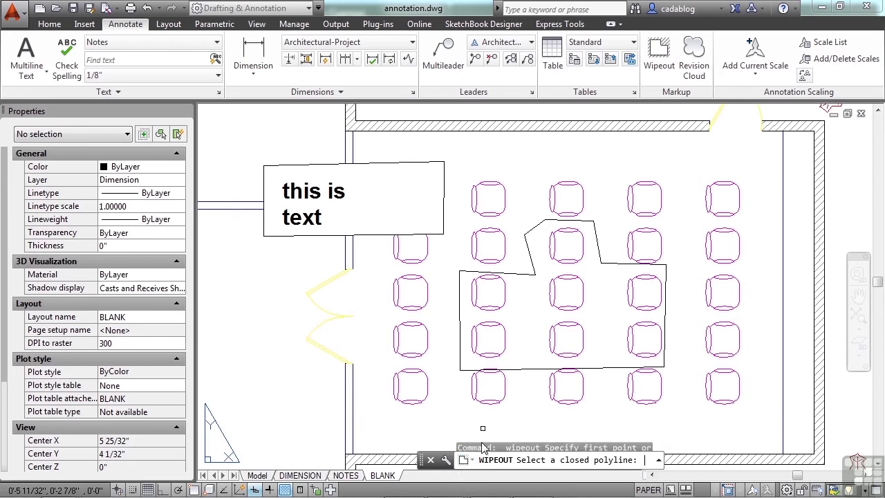
left_click(527, 368)
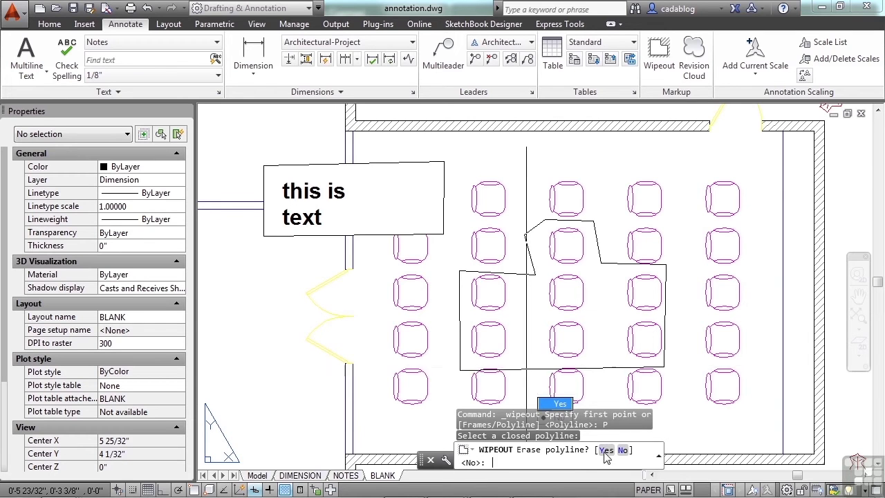
left_click(605, 450)
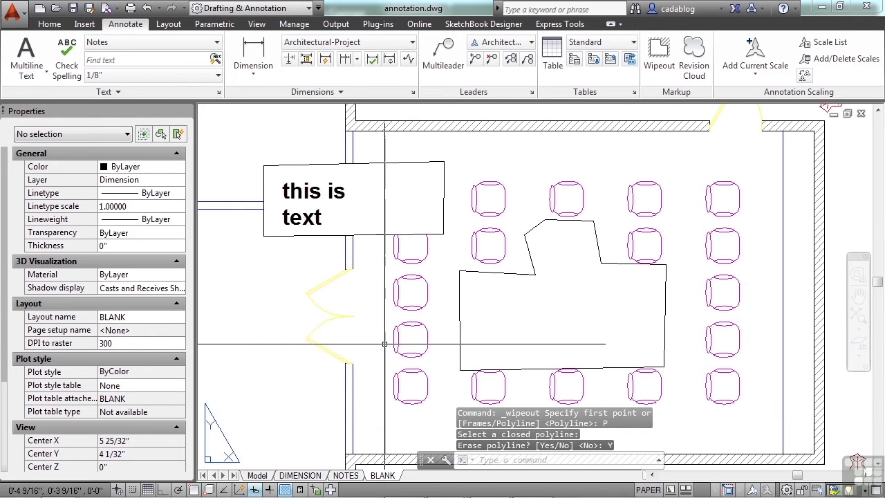
middle_click_drag(391, 336, 401, 318)
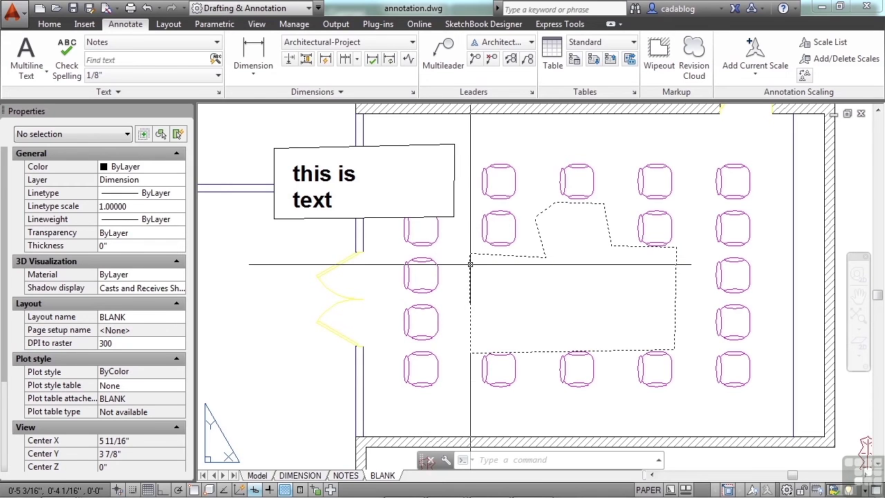
- Switch the wipeout Frames setting ON, then back OFF so no wipeout borders show
left_click(658, 67)
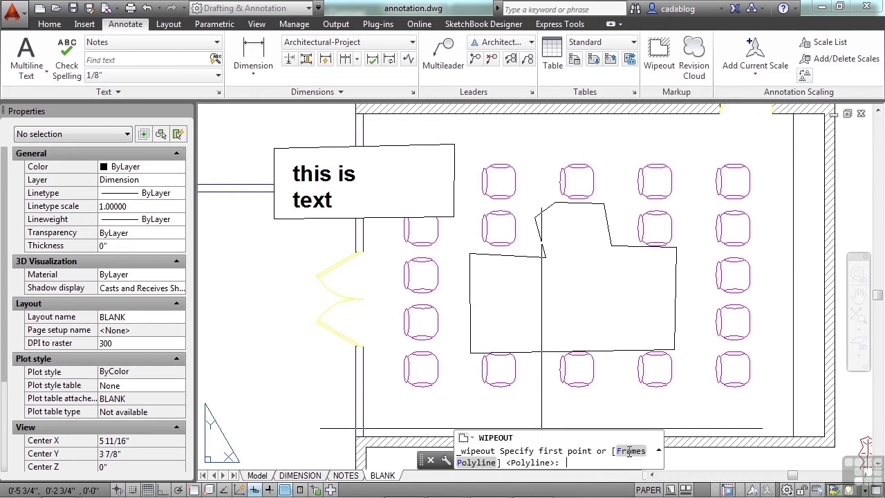
key("Return")
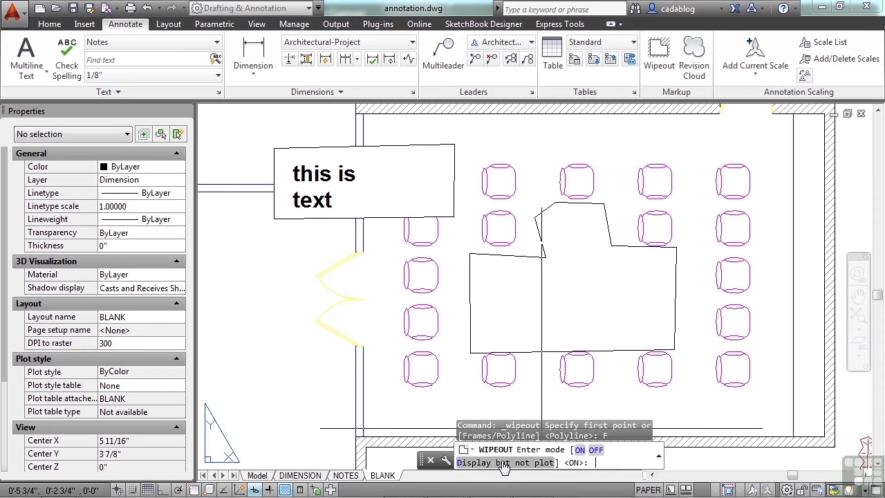
left_click(580, 450)
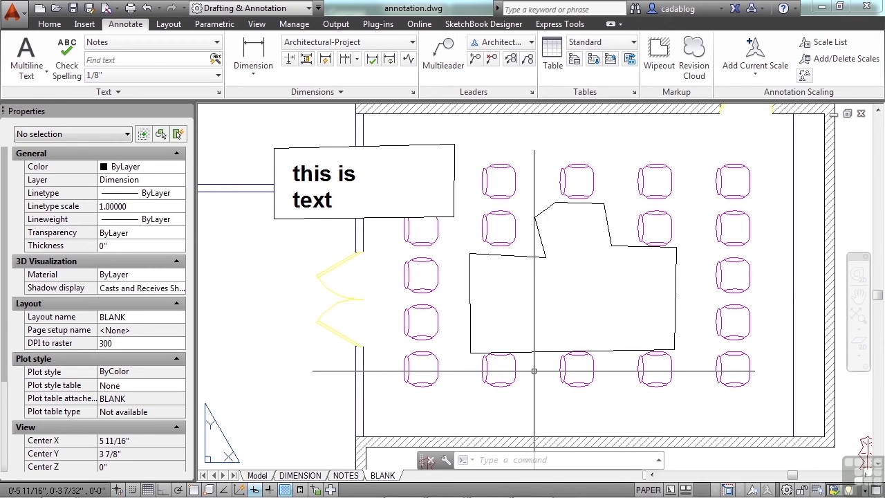
left_click(659, 50)
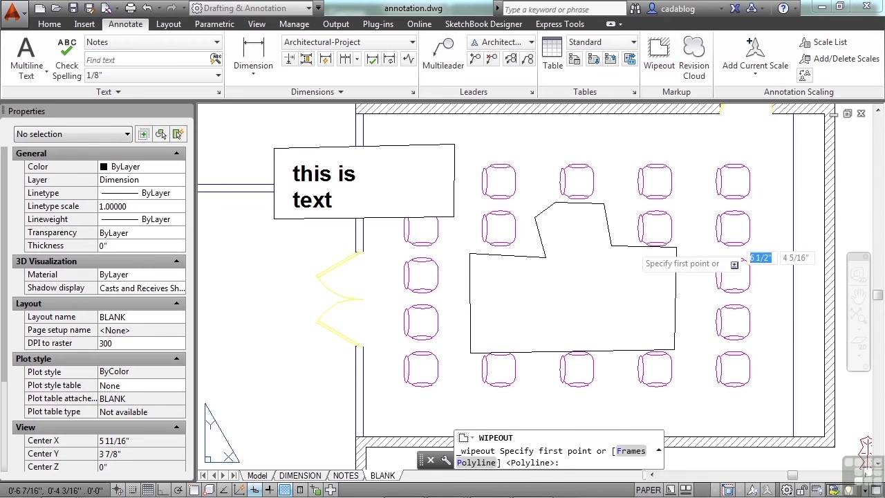
left_click(630, 451)
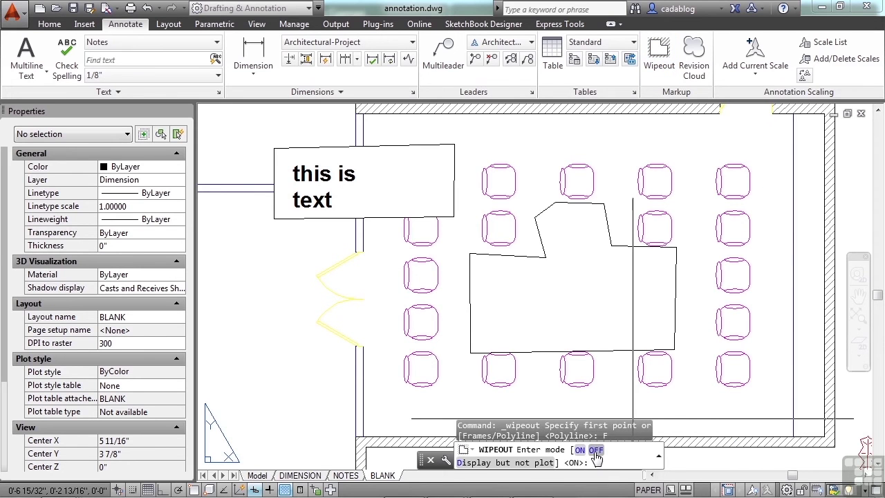
left_click(596, 450)
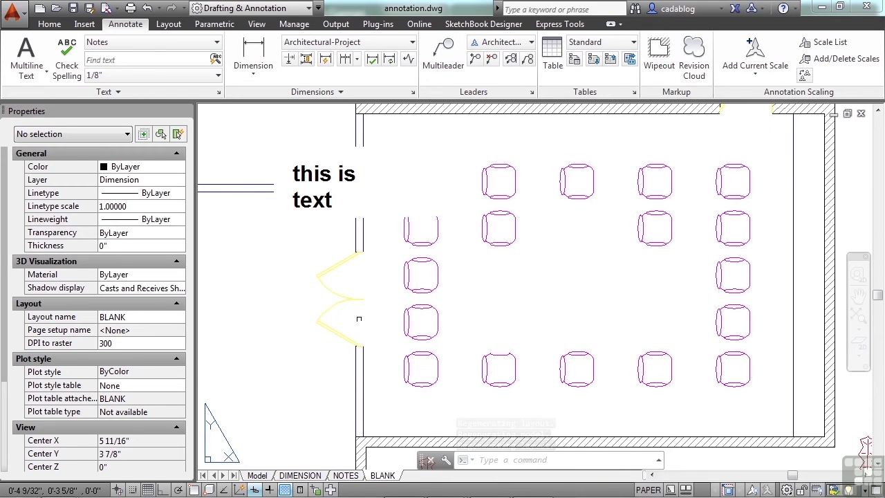
- Select the borderless wipeout over the middle chairs to check it, then clear the selection
left_click(484, 283)
key("Escape")
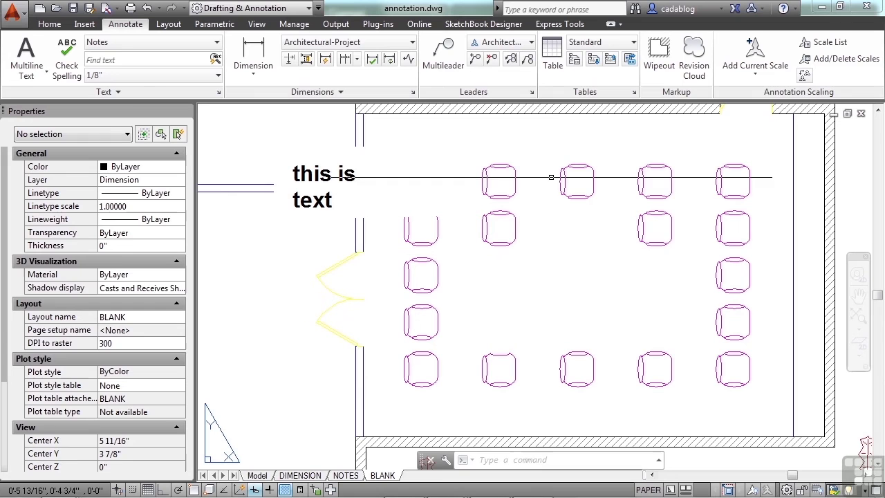
left_click(552, 177)
left_click(545, 261)
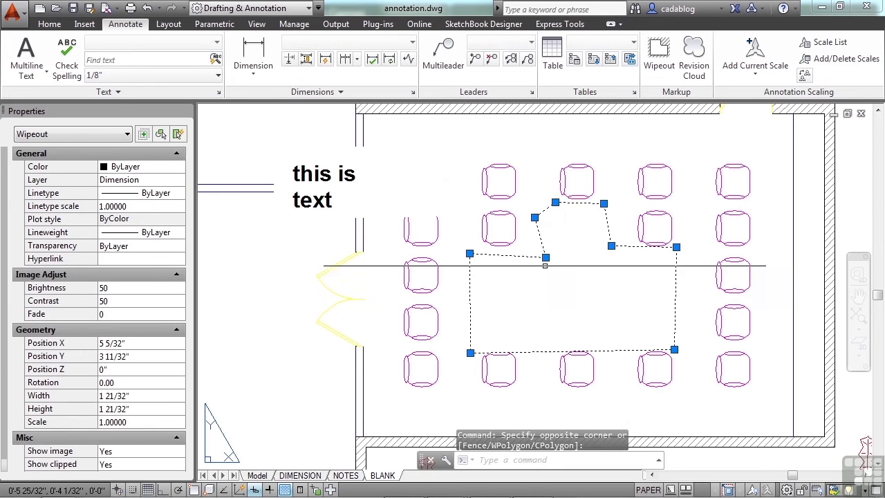
key("Escape")
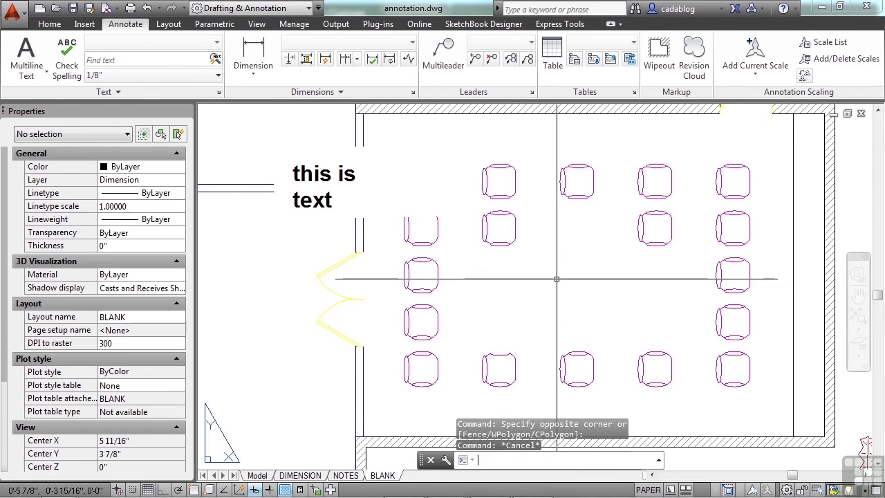
scroll(487, 263, "down", 4)
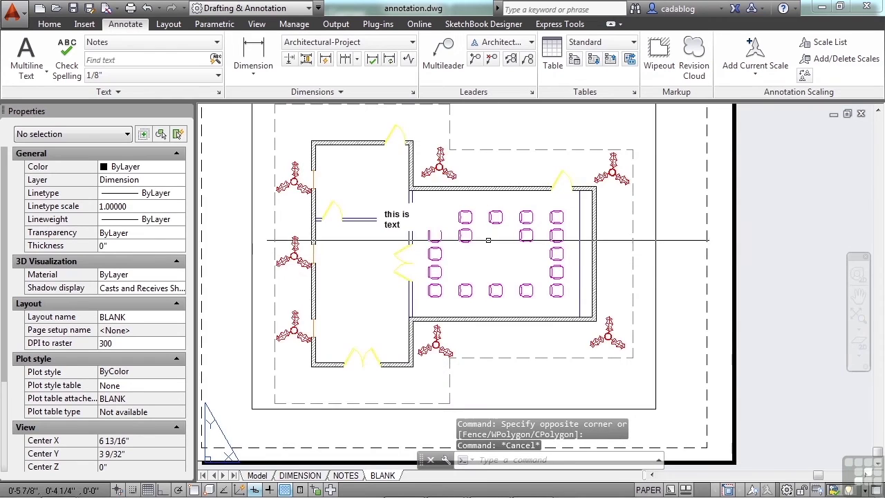
scroll(435, 213, "up", 4)
- Delete the wipeout behind the 'this is text' note, then recheck and deselect the chairs' wipeout
left_click(400, 209)
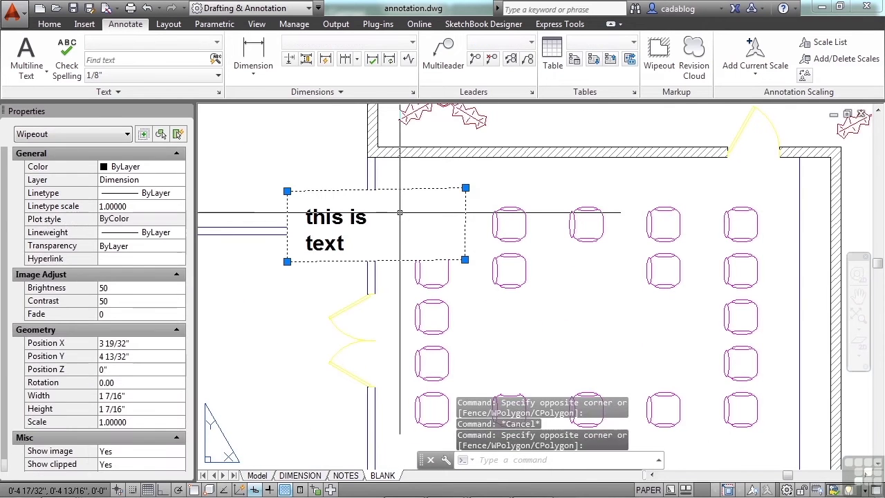
key("Delete")
scroll(399, 213, "down", 2)
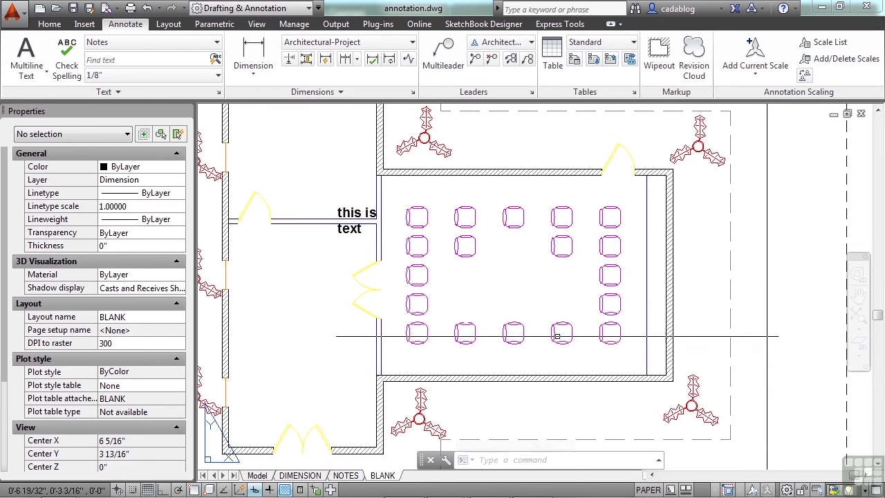
left_click(355, 363)
left_click(637, 157)
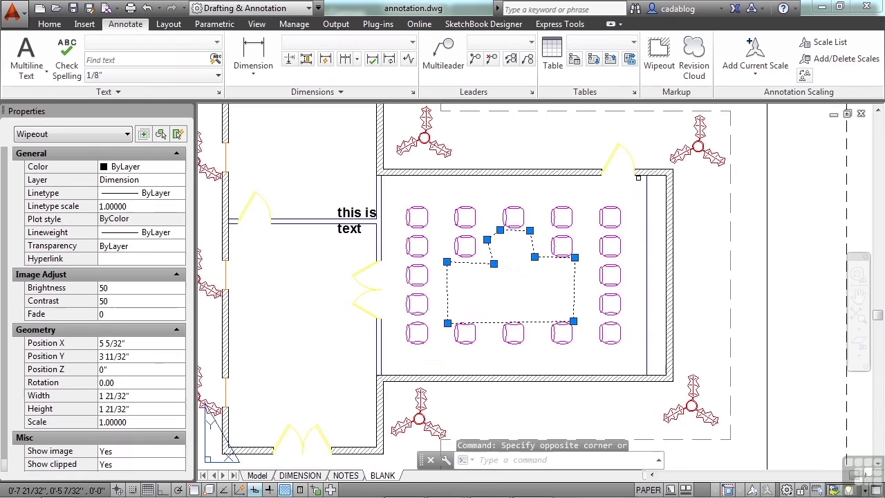
scroll(503, 301, "up", 2)
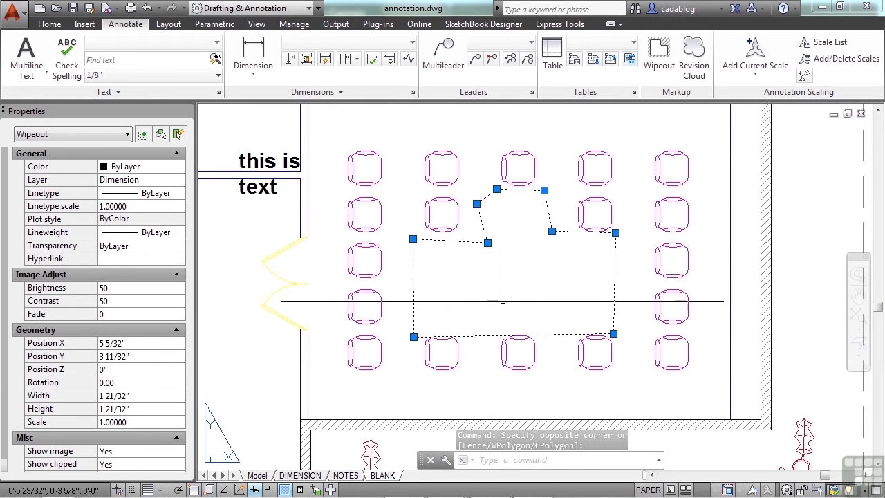
key("Escape")
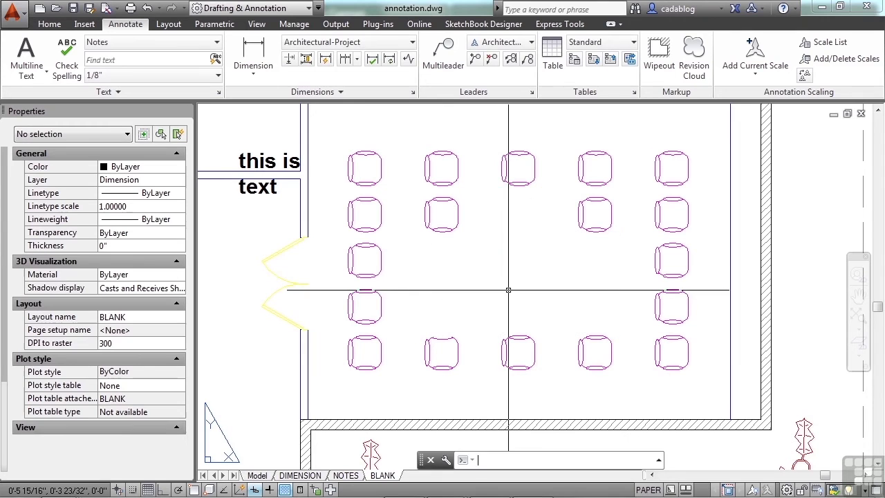
- Set wipeout Frames to 'Display but not plot' so the chair-grid wipeout border reappears
left_click(659, 59)
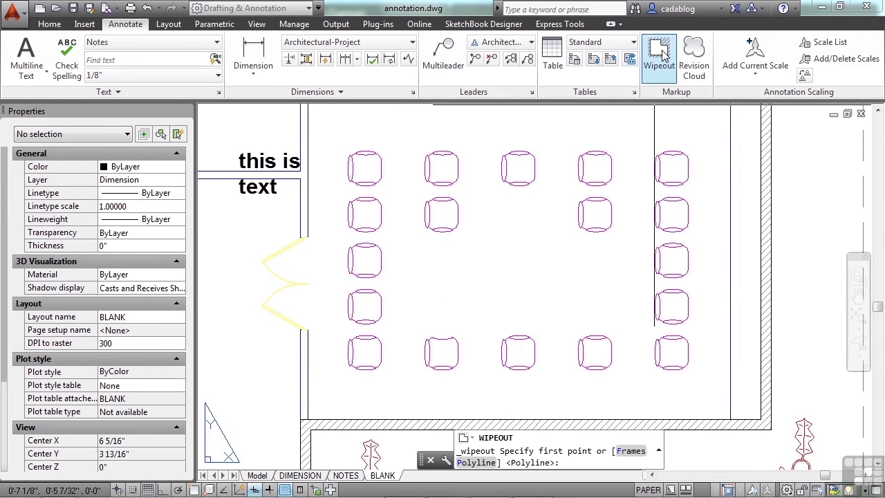
left_click(629, 450)
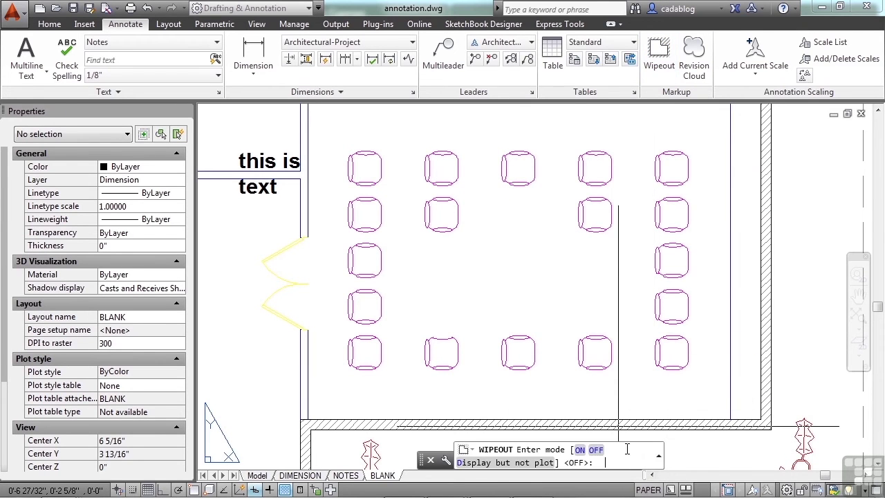
left_click(532, 462)
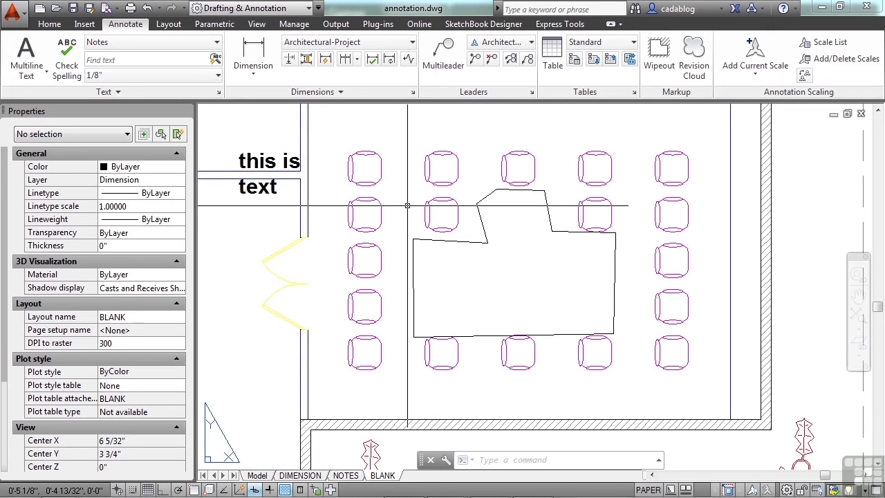
type("wipeoutfra")
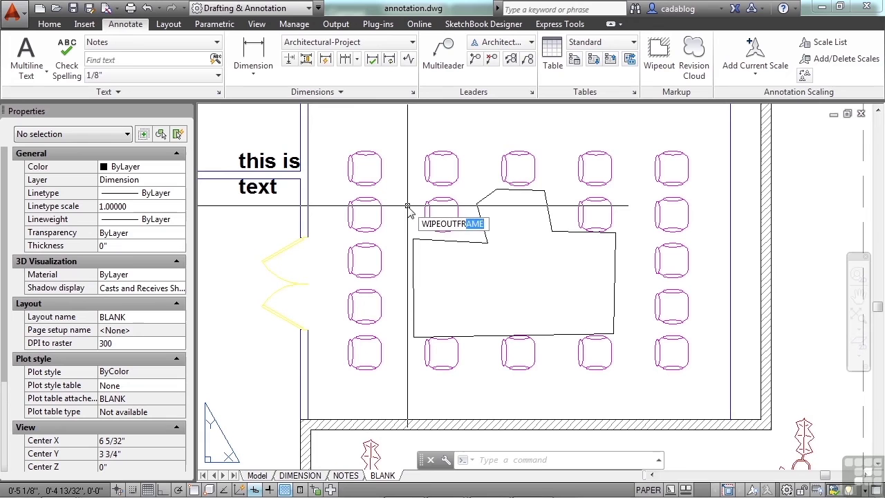
key("Return")
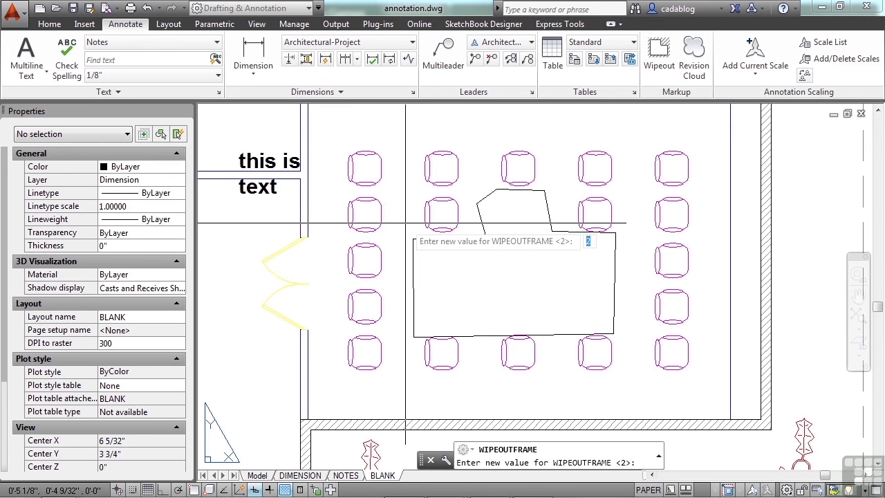
type("0")
key("Return")
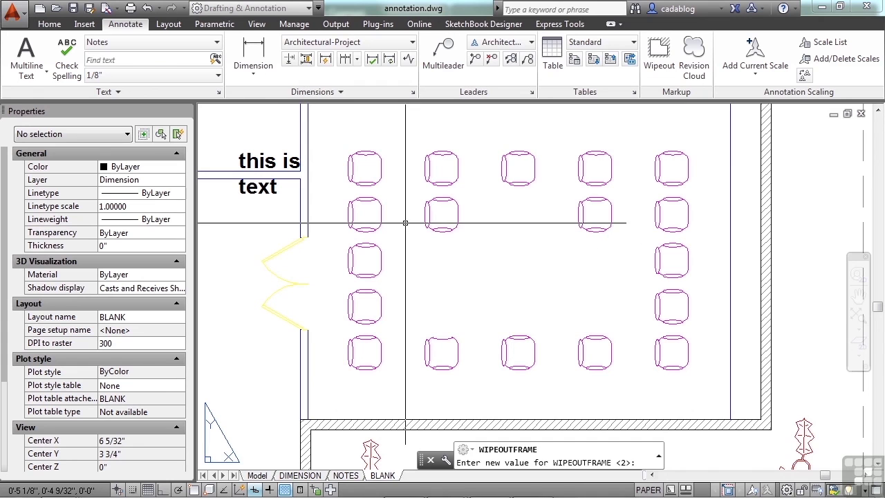
key("Return")
type("1")
key("Return")
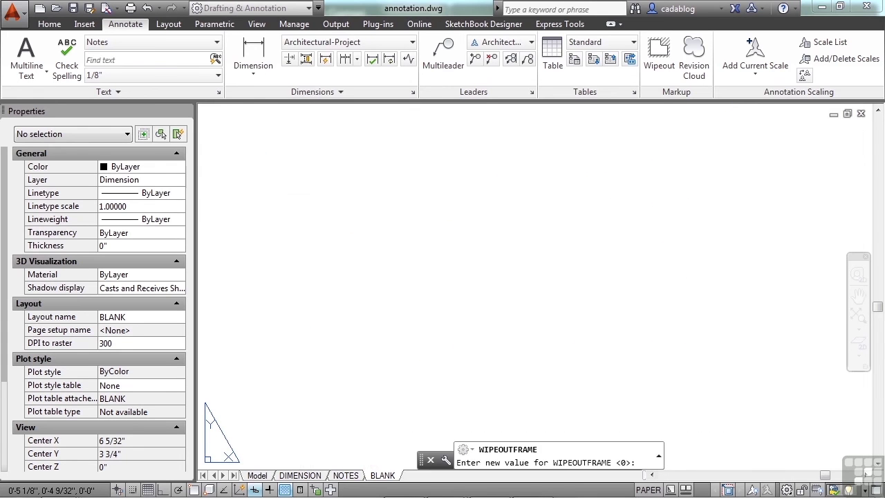
key("Return")
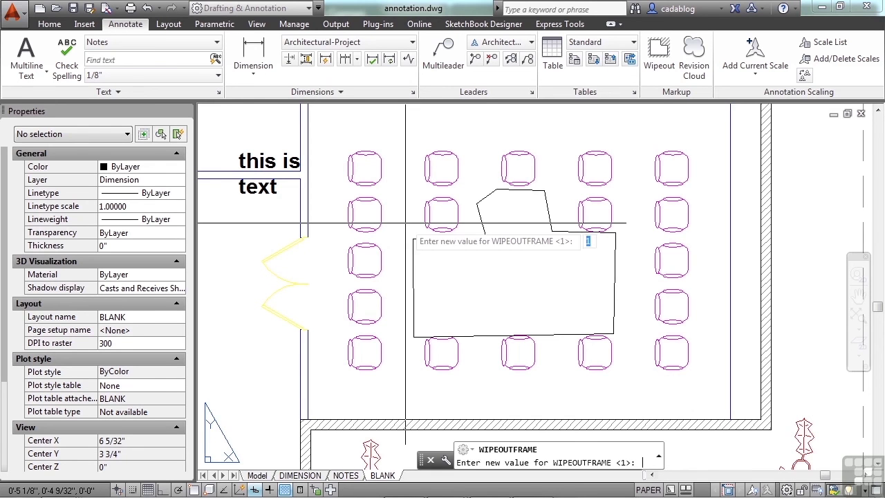
type("2")
key("Return")
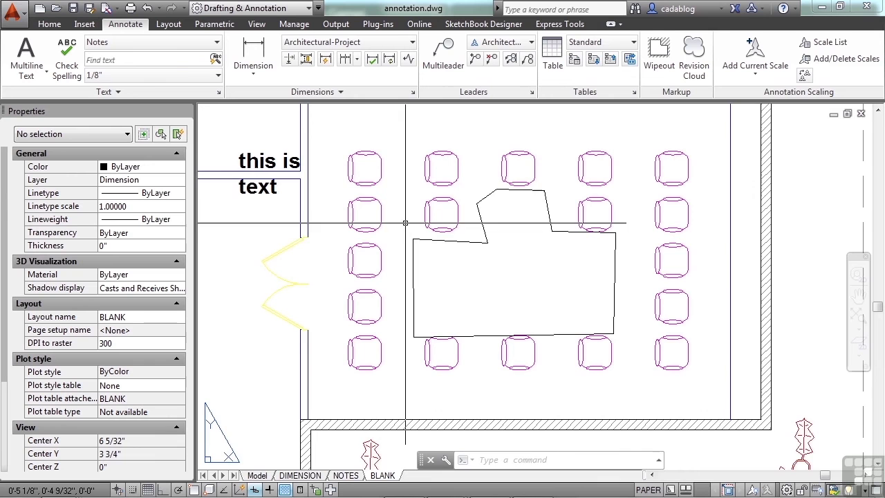
scroll(429, 208, "down", 2)
- Turn on the 'this is text' note's background mask: offset 1.1, drawing background colour
scroll(353, 190, "up", 2)
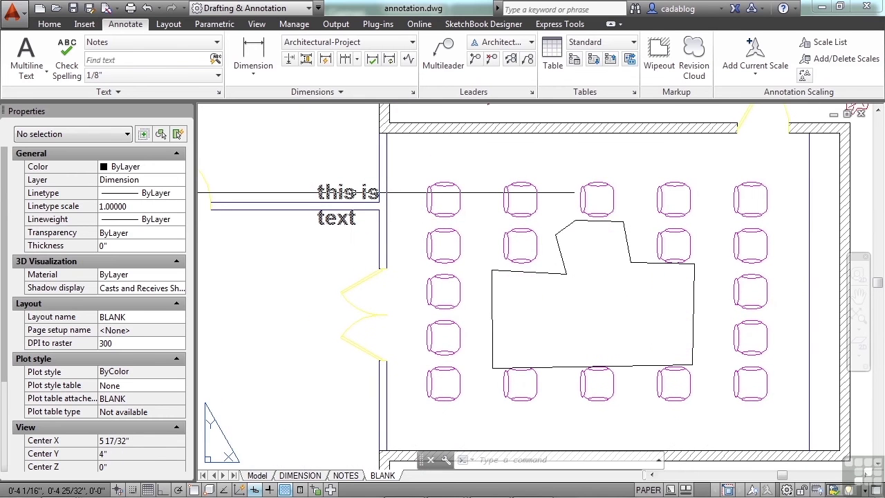
left_click(351, 193)
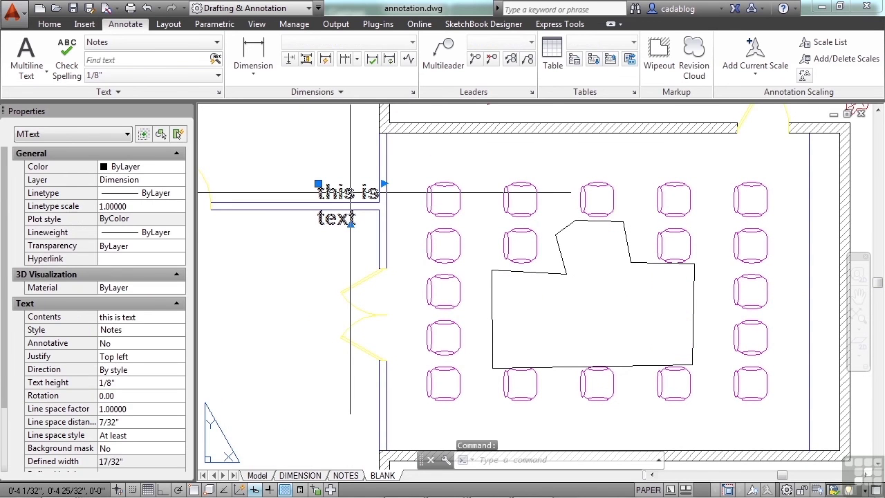
left_click(141, 451)
left_click(179, 448)
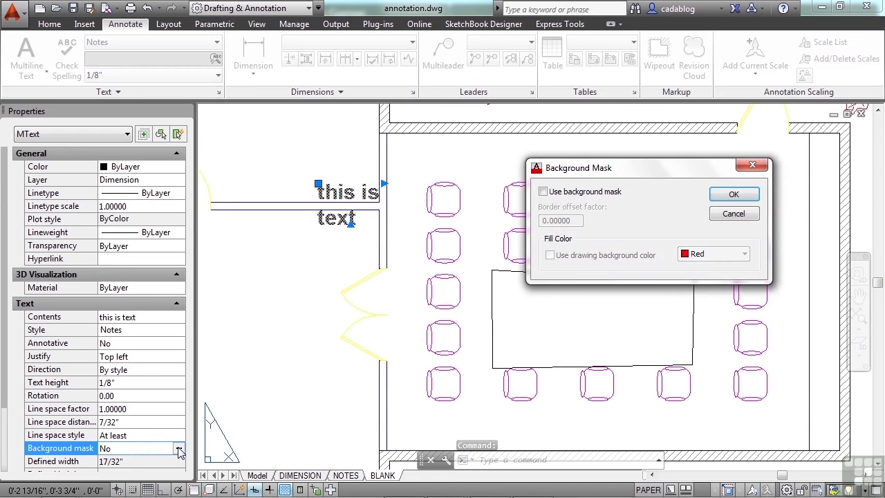
left_click(543, 193)
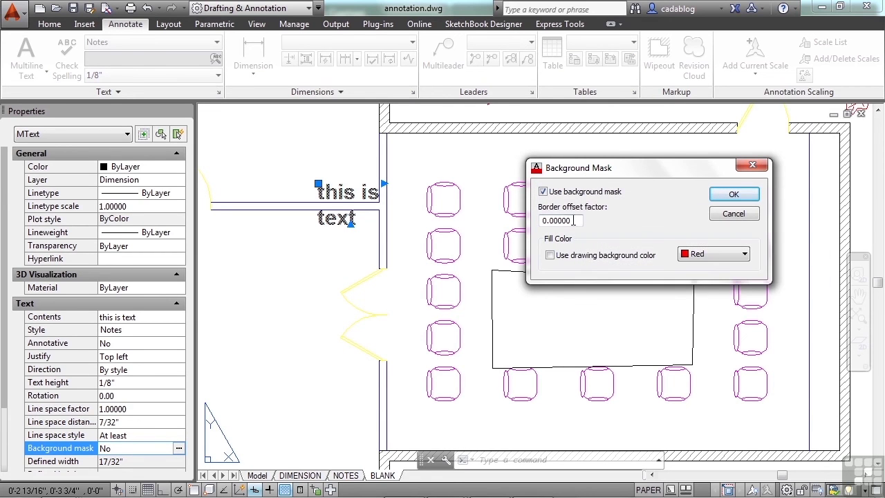
left_click_drag(573, 221, 530, 226)
type("1.1")
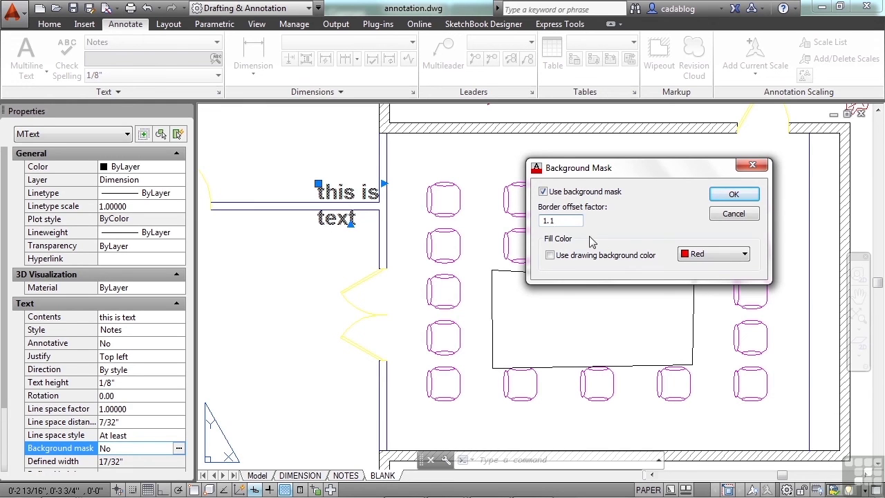
left_click(556, 256)
left_click(732, 194)
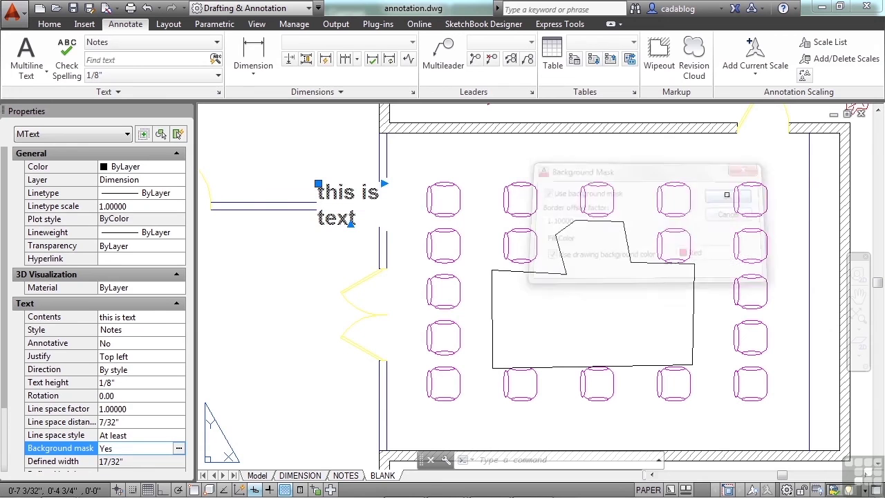
key("Escape")
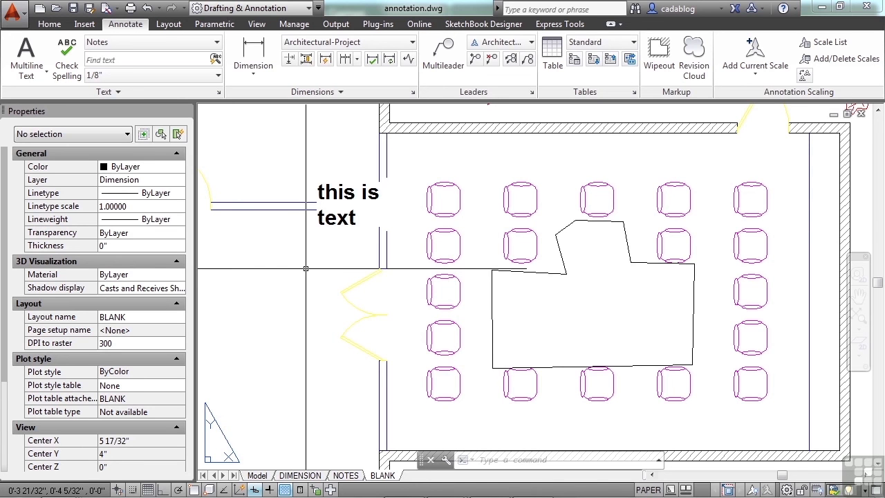
- Move the 'this is text' MText note into the middle wipeout polygon with MOVE
type("m")
key("Return")
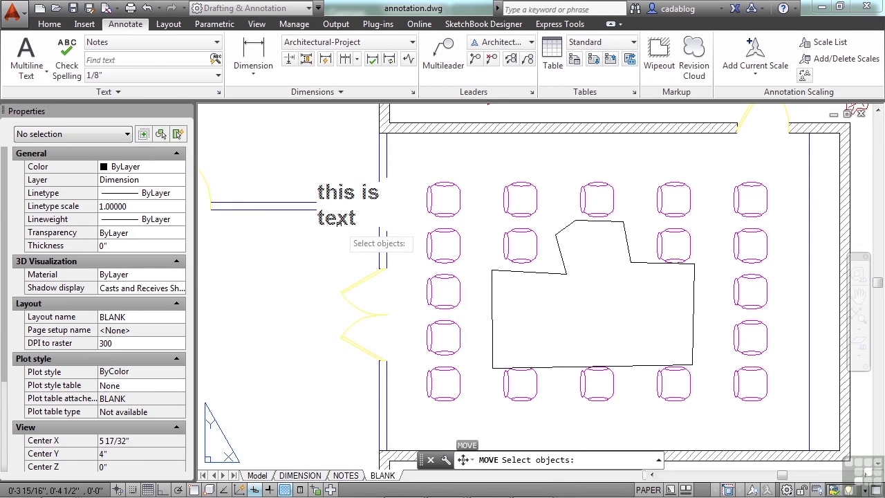
left_click(337, 219)
key("Return")
left_click(339, 220)
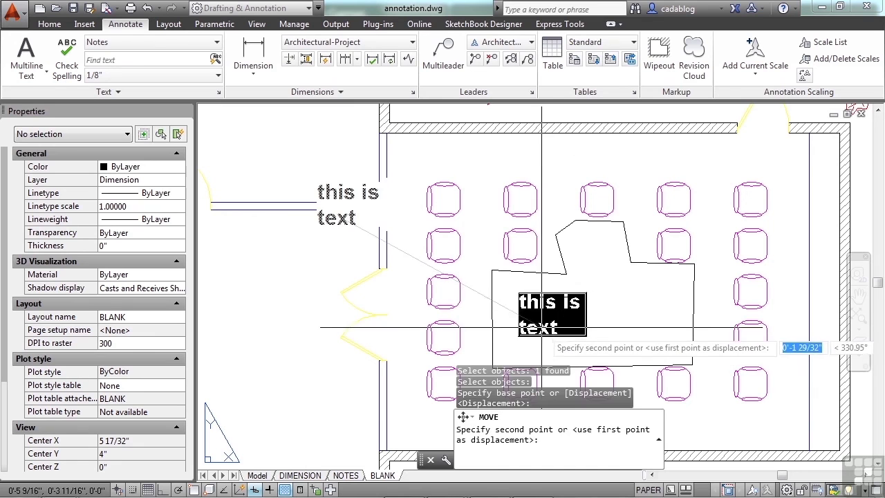
left_click(501, 327)
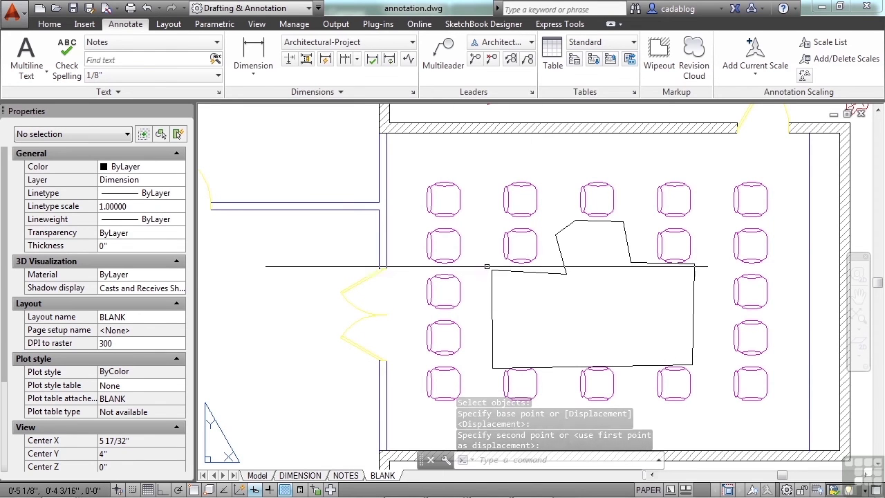
- Set the hidden 'this is text' note's draw order to Front so it shows over the wipeout
left_click(504, 318)
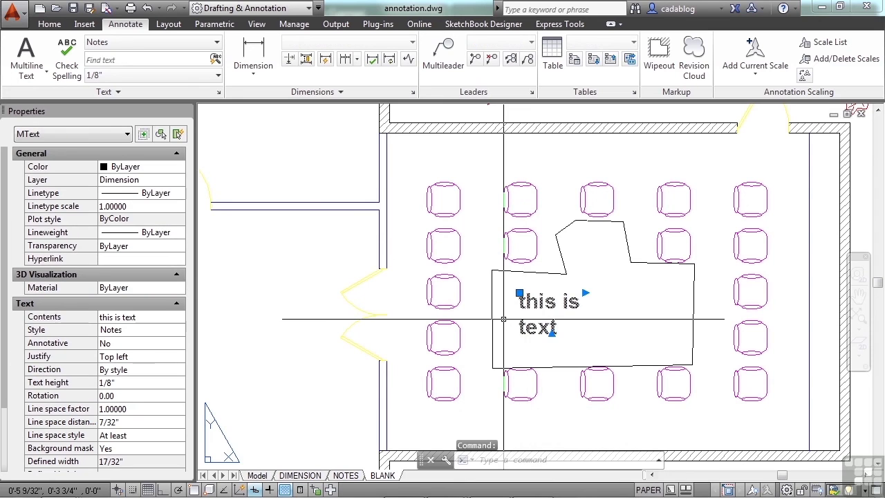
type("DR")
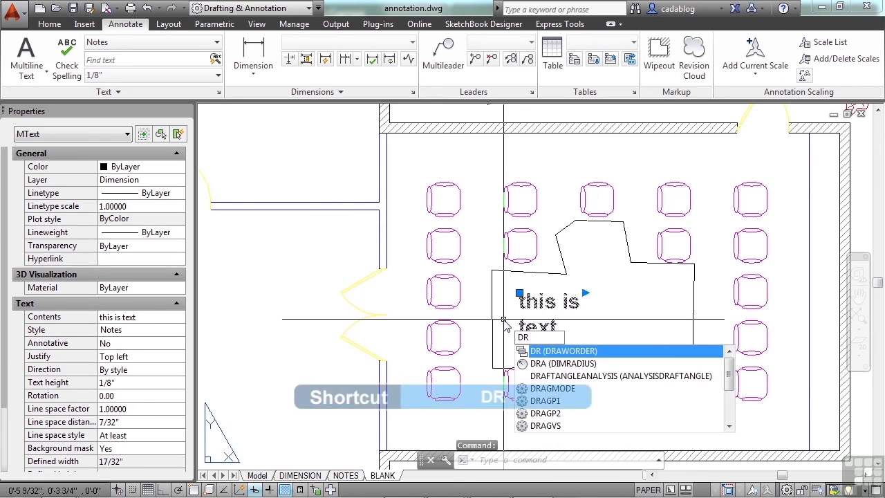
key("Return")
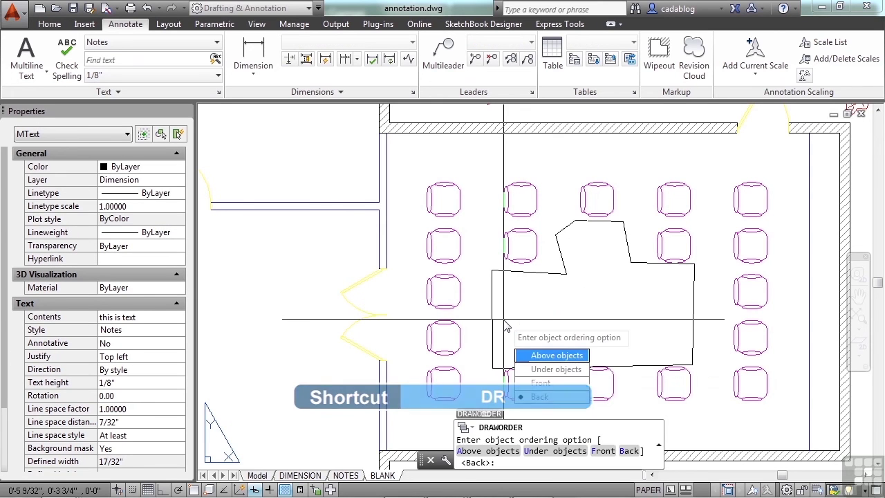
left_click(541, 382)
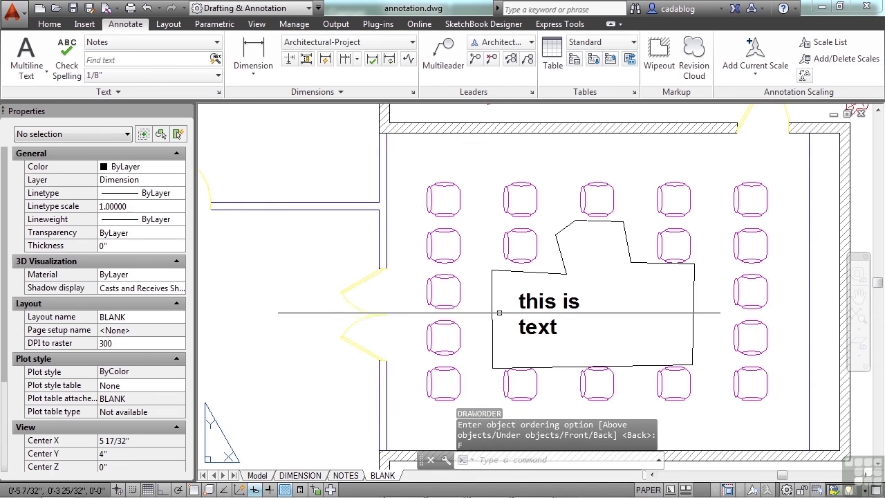